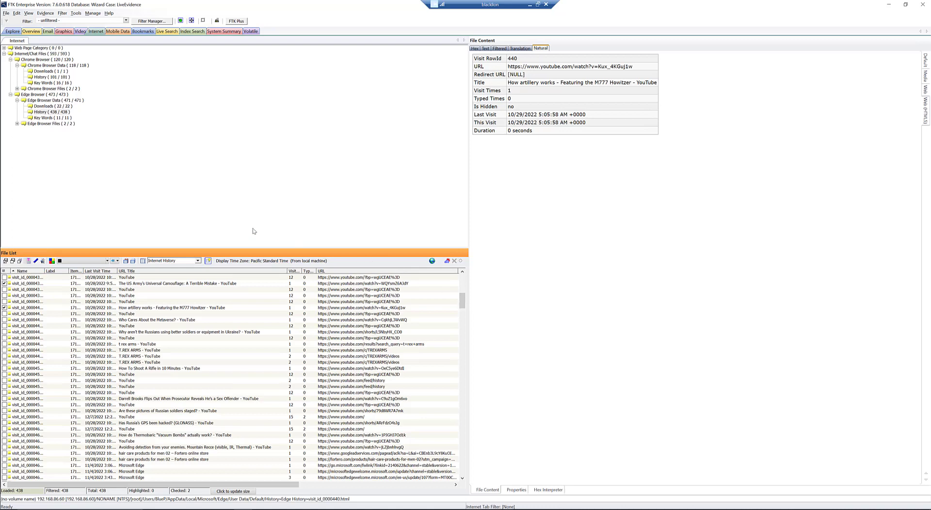
# - Start a Python script run and export all checked items to the ytout2 folder on the desktop using the localhost processing manager
pyautogui.click(75, 13)
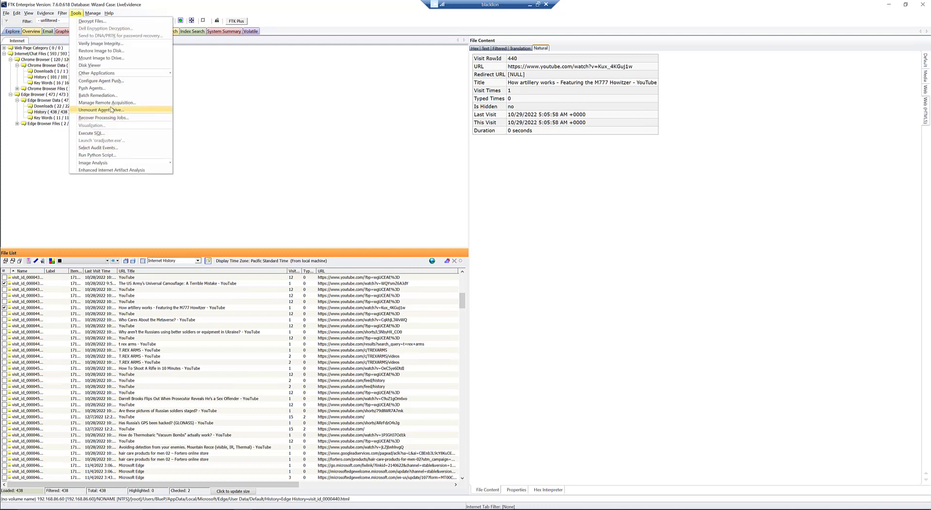
pyautogui.click(105, 156)
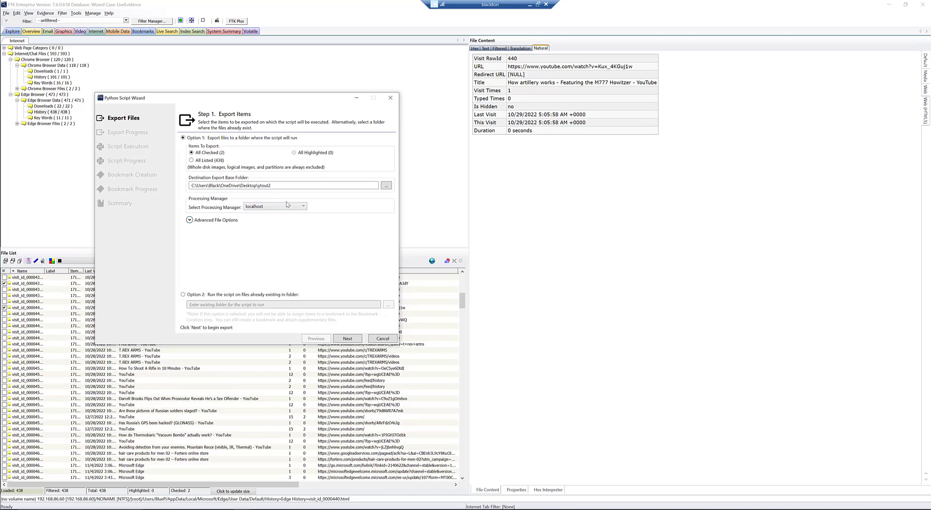
pyautogui.click(349, 341)
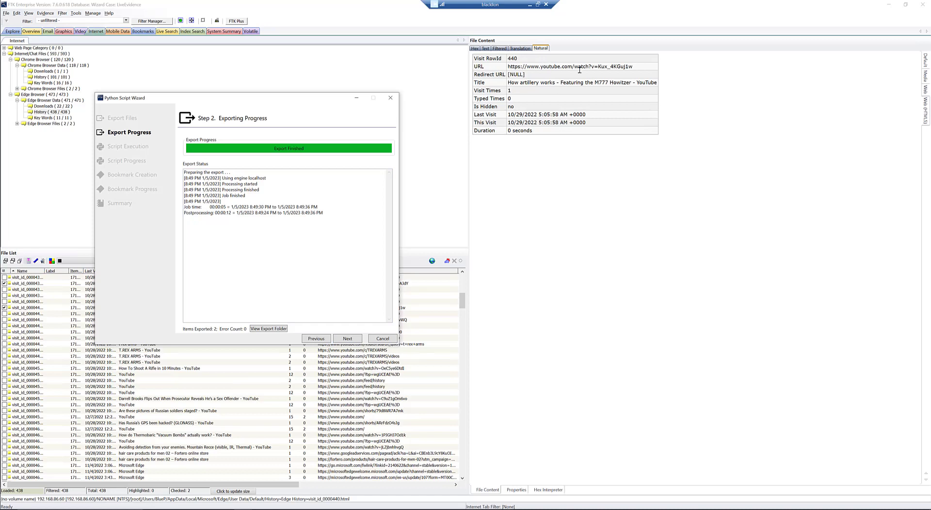
pyautogui.click(345, 340)
# - Execute YouTubeGrabber.py with the desktop's out folder as output and the additional parameters -t -d
pyautogui.click(330, 141)
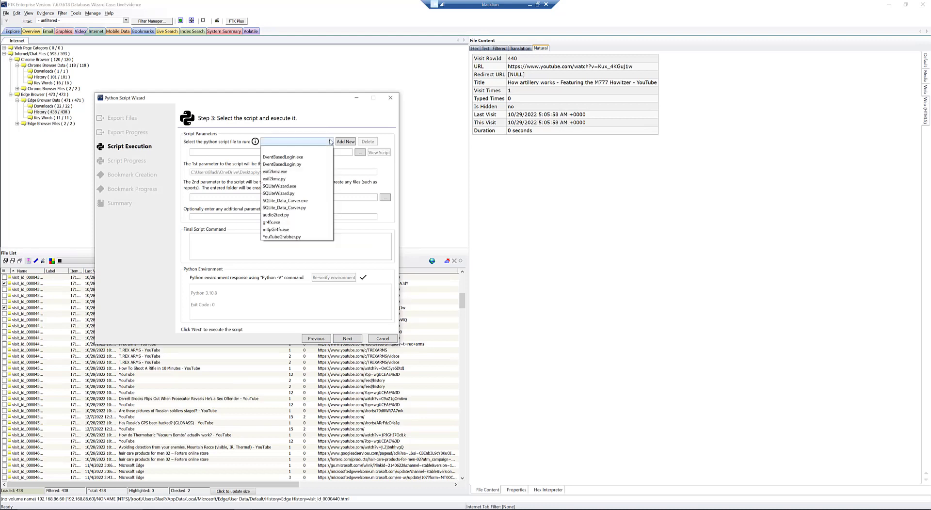
pyautogui.click(295, 237)
pyautogui.click(385, 197)
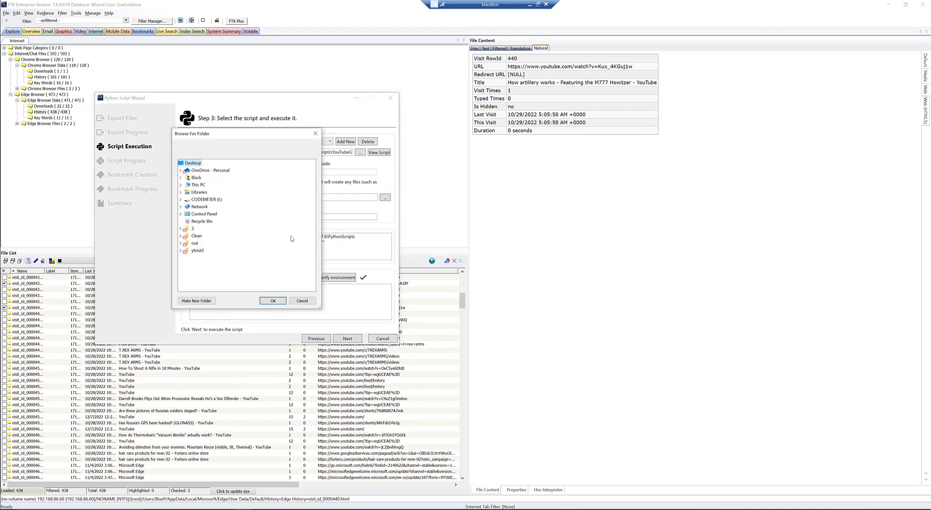
pyautogui.click(195, 243)
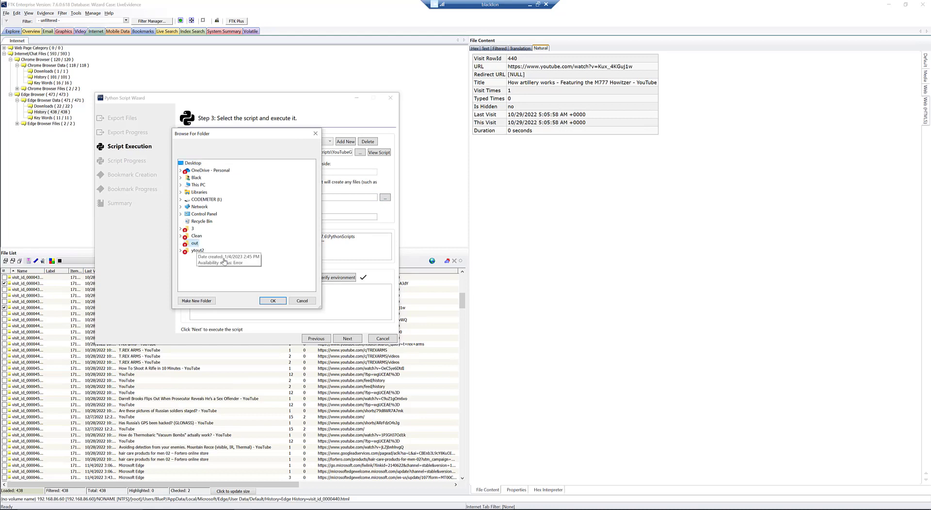
pyautogui.click(273, 300)
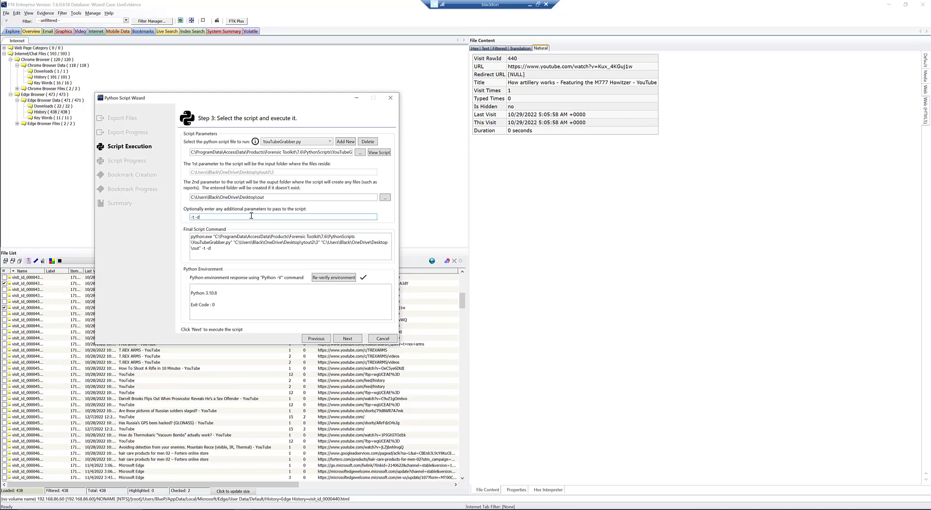
pyautogui.click(358, 340)
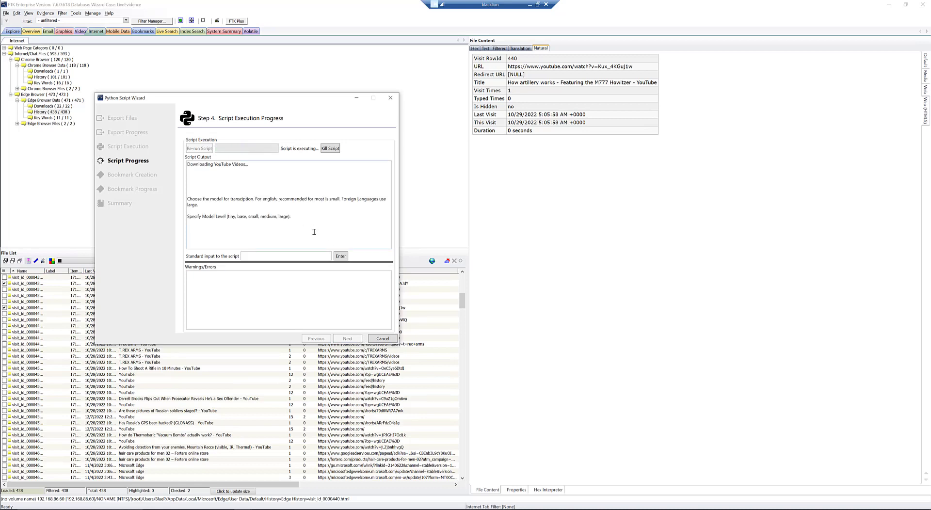
# - Give the script tiny as its transcription model level and review its output through to the end of the transcription
pyautogui.click(278, 256)
pyautogui.write('tiny')
pyautogui.click(342, 257)
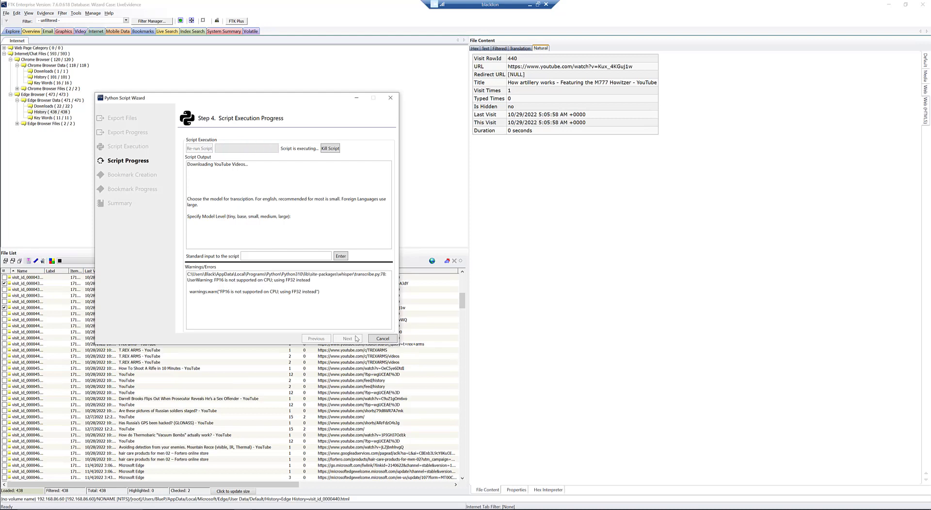
pyautogui.scroll(-3, 391, 197)
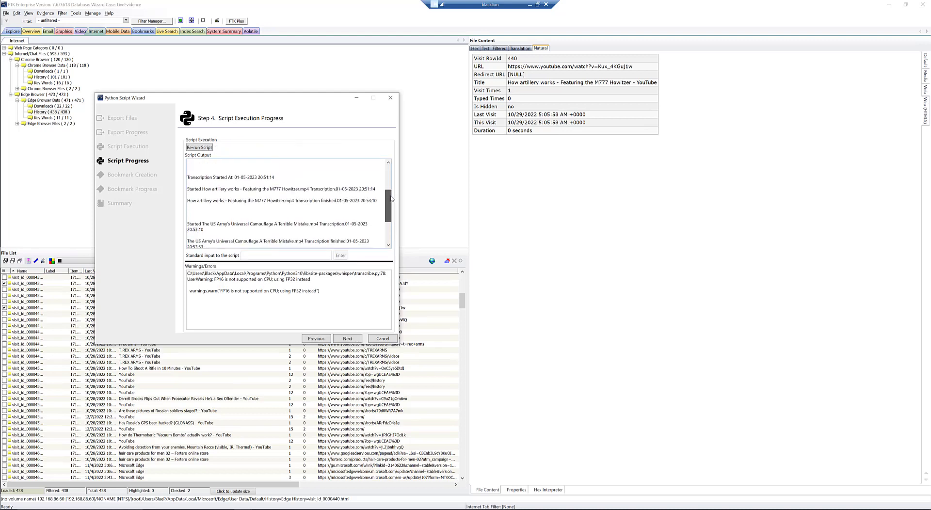
pyautogui.scroll(-1, 391, 198)
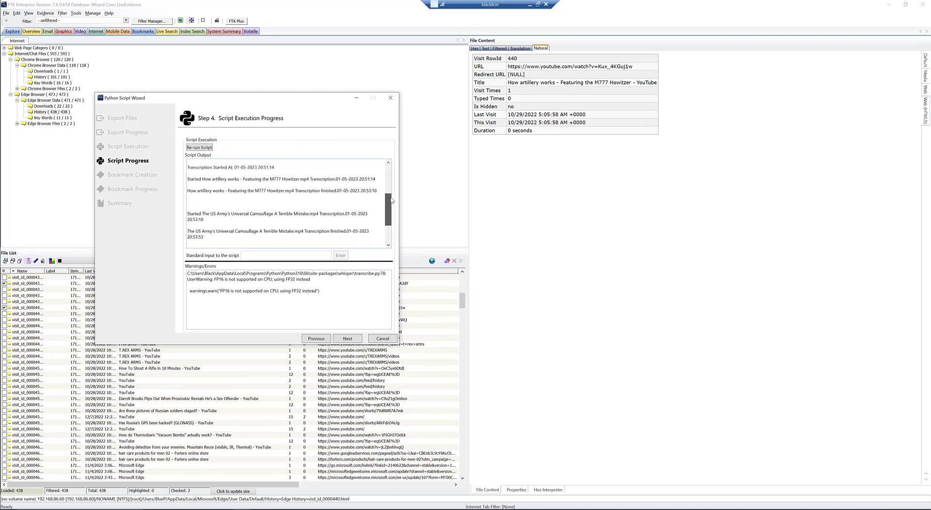
pyautogui.click(348, 339)
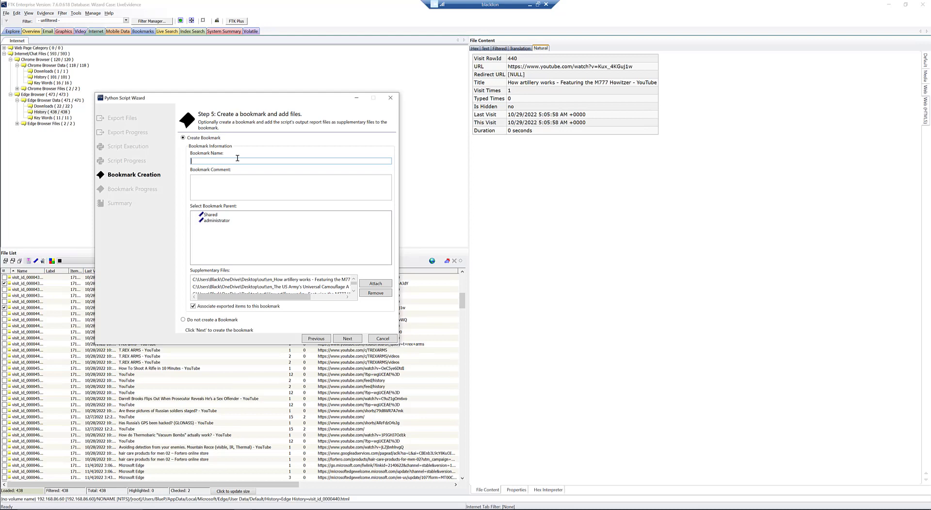
# - Create the bookmark YouTube_Vids under administrator with the script's files, finish the wizard and view the case bookmarks
pyautogui.write('YouTube_Vids')
pyautogui.click(214, 221)
pyautogui.click(347, 339)
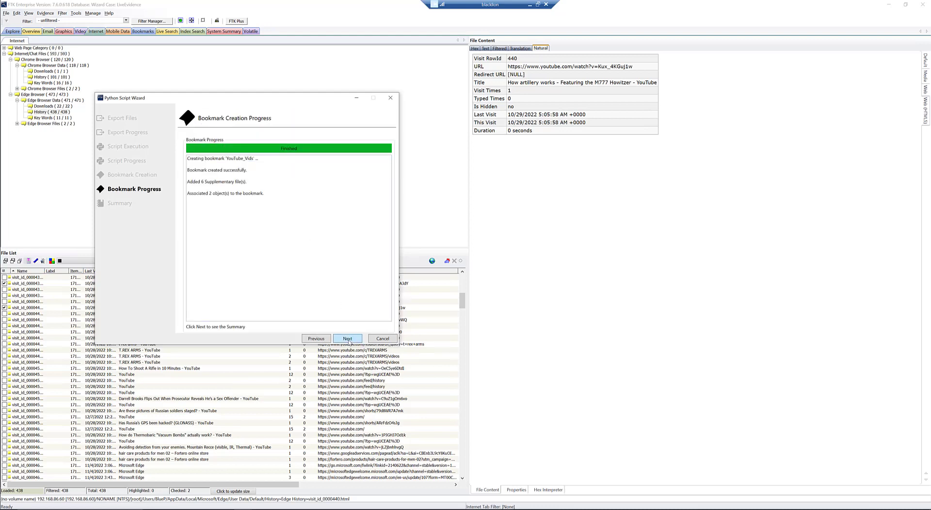
pyautogui.click(349, 342)
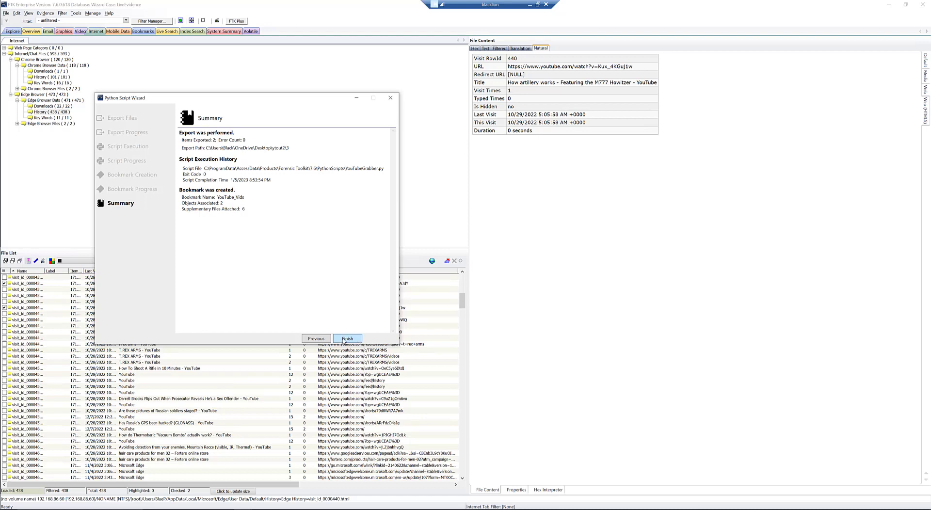
pyautogui.click(344, 339)
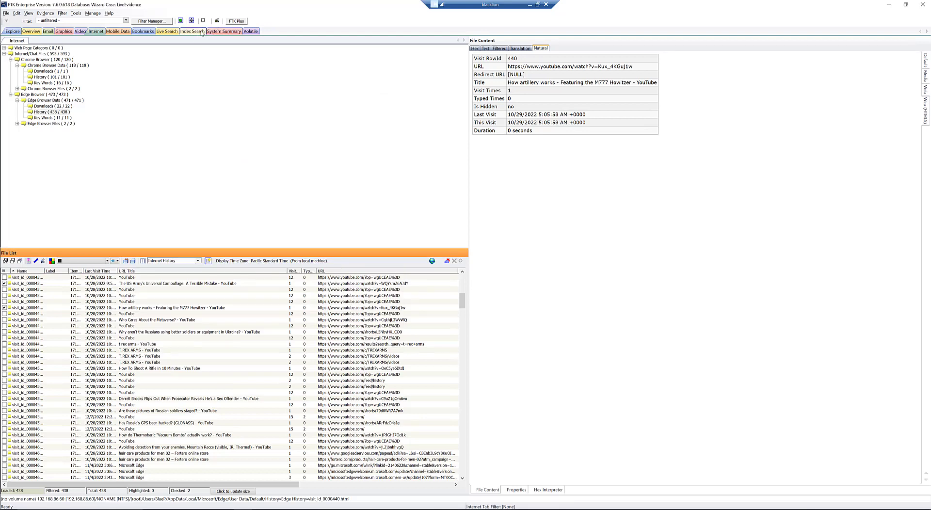
pyautogui.click(145, 32)
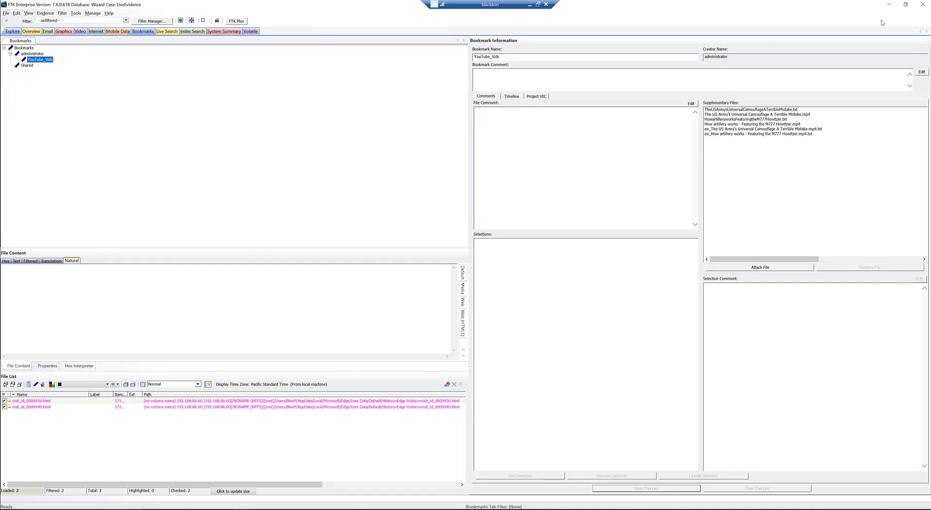
# - Close FTK Imager and switch to the out folder in File Explorer
pyautogui.click(888, 4)
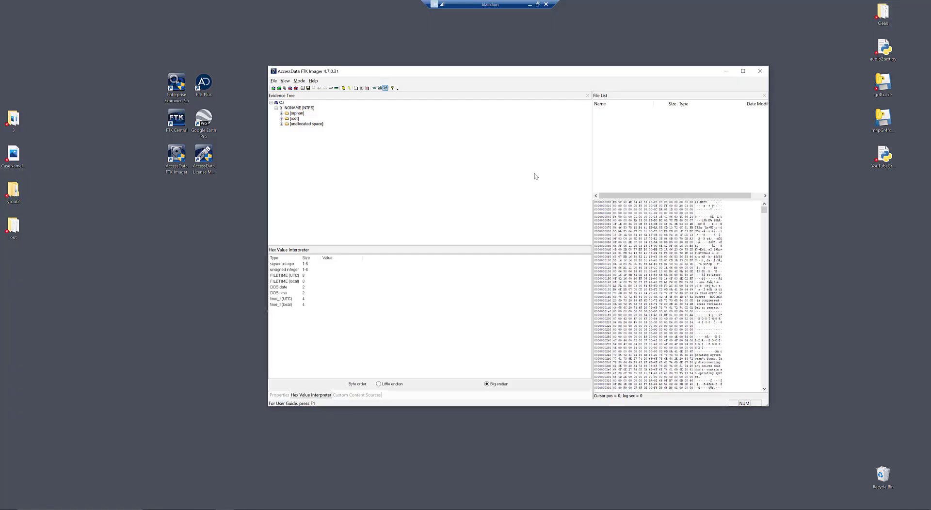
pyautogui.click(759, 71)
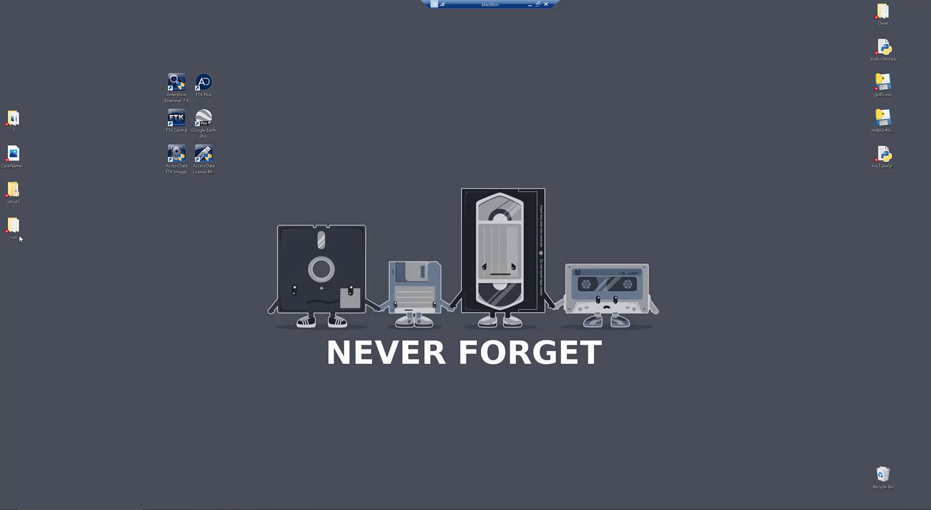
pyautogui.moveTo(262, 484)
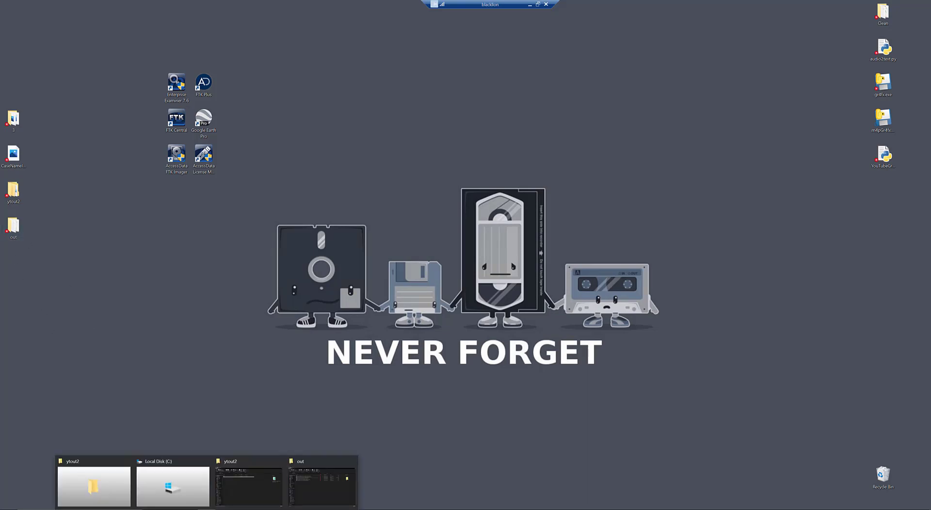
pyautogui.click(334, 483)
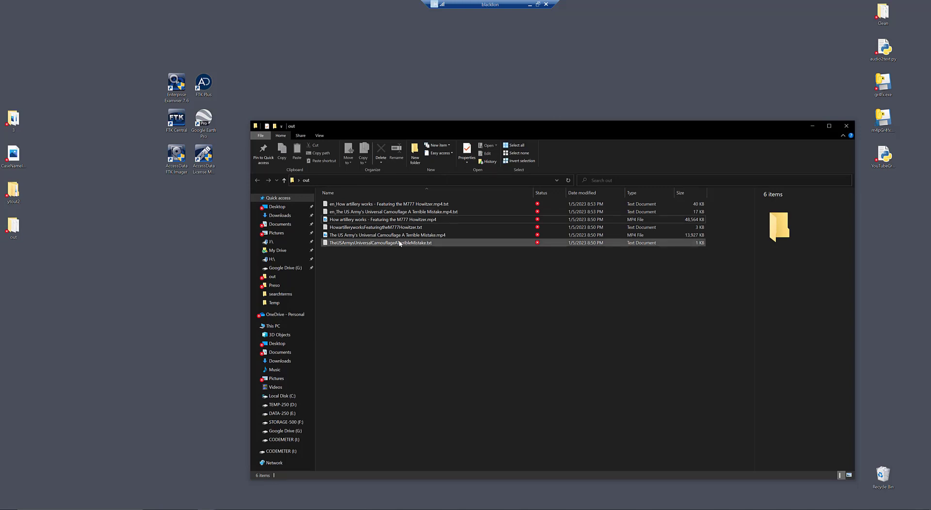
# - Play the downloaded video How artillery works - Featuring the M777 Howitzer.mp4 and return to the folder
pyautogui.click(370, 221)
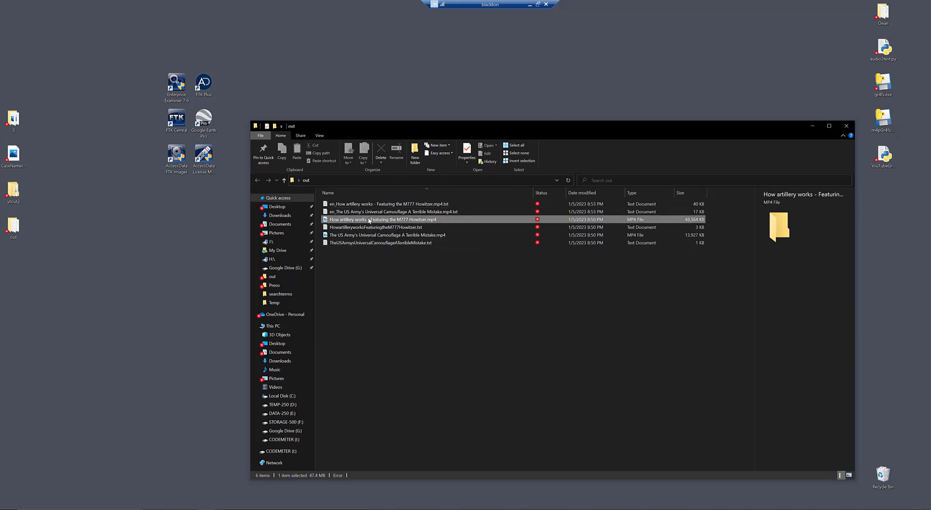
pyautogui.doubleClick(370, 221)
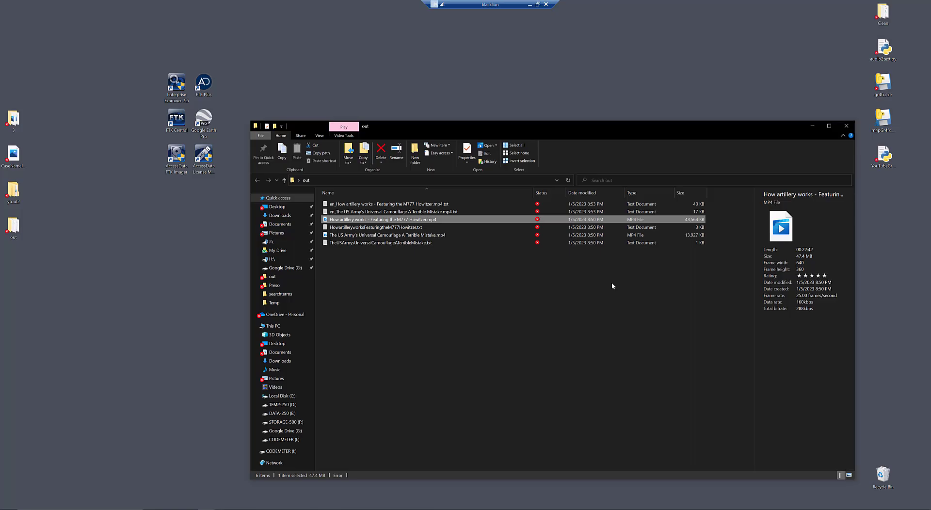
pyautogui.click(335, 259)
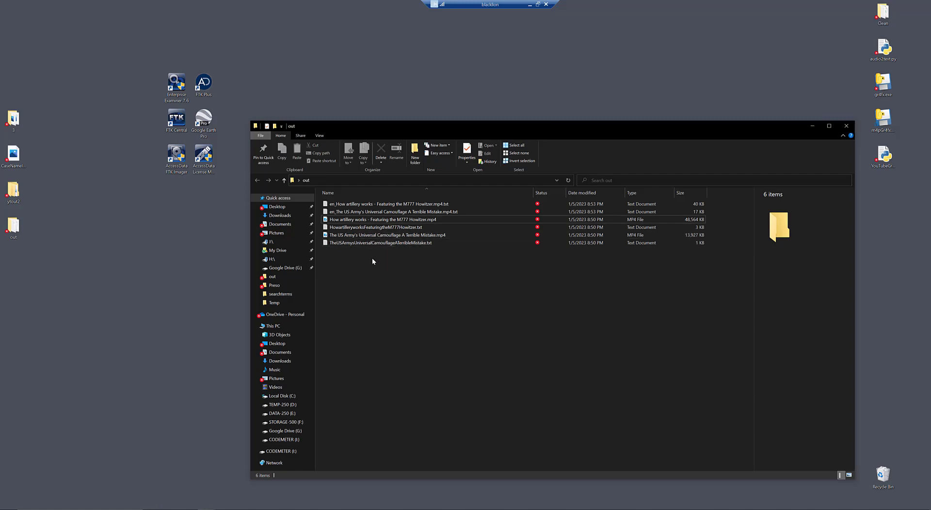
# - Read the video description saved in HowartilleryworksFeaturingtheM777Howitzer.txt and close it
pyautogui.click(381, 228)
pyautogui.doubleClick(381, 229)
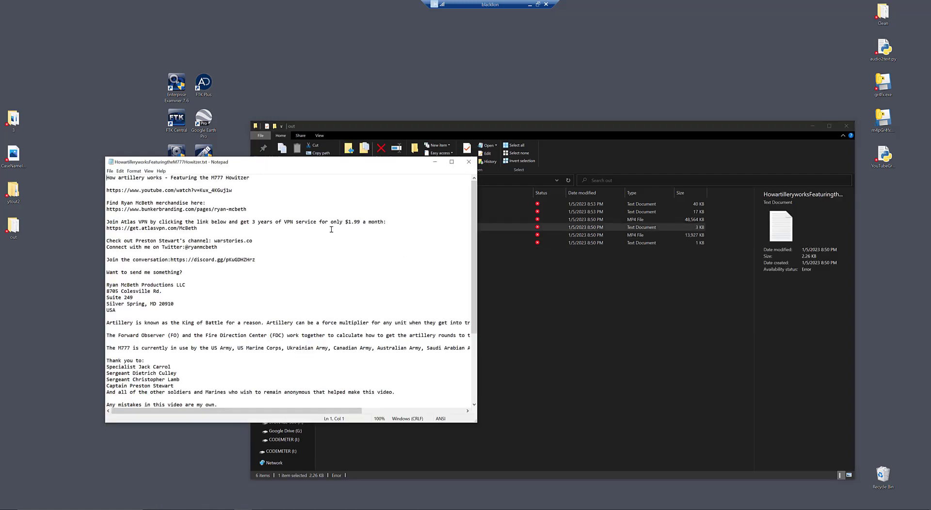
pyautogui.scroll(-4, 223, 272)
pyautogui.scroll(4, 222, 272)
pyautogui.scroll(-6, 242, 265)
pyautogui.click(469, 162)
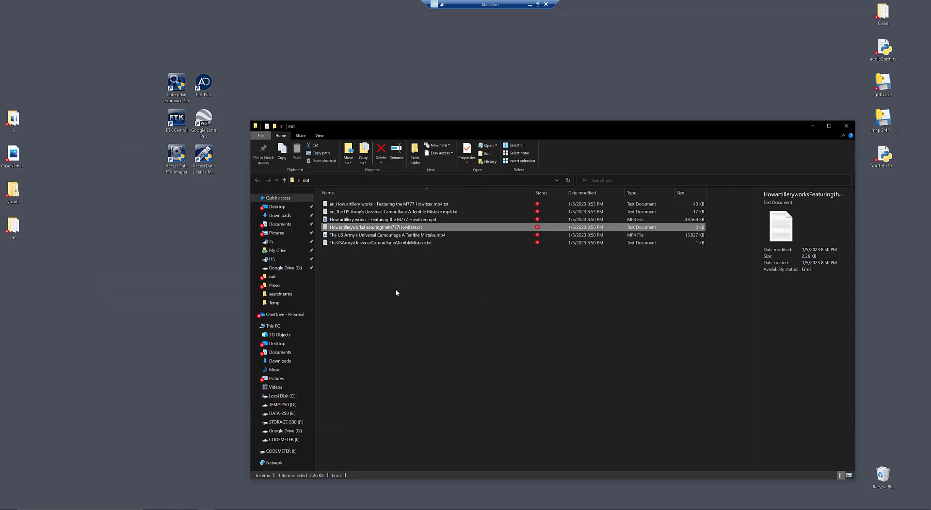
pyautogui.click(396, 293)
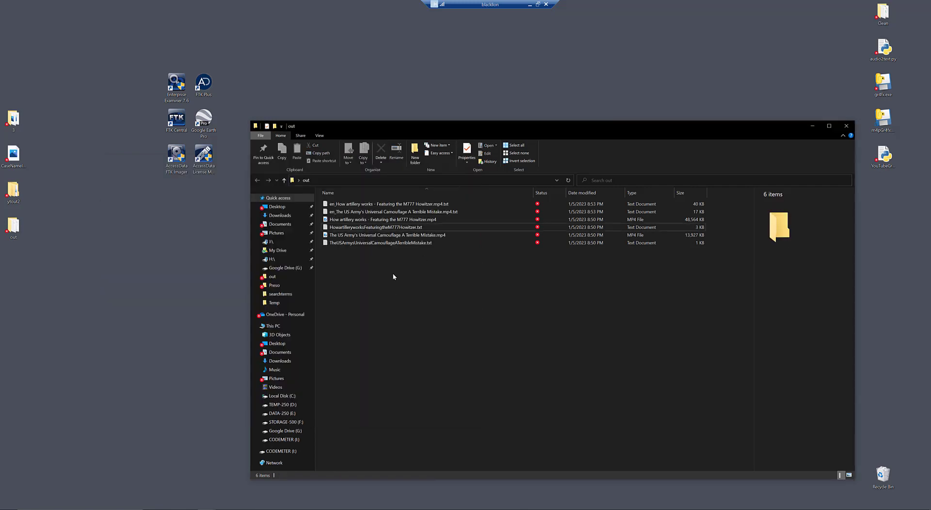
# - Read through the transcript in en_How artillery works - Featuring the M777 Howitzer.mp4.txt and close it
pyautogui.doubleClick(351, 204)
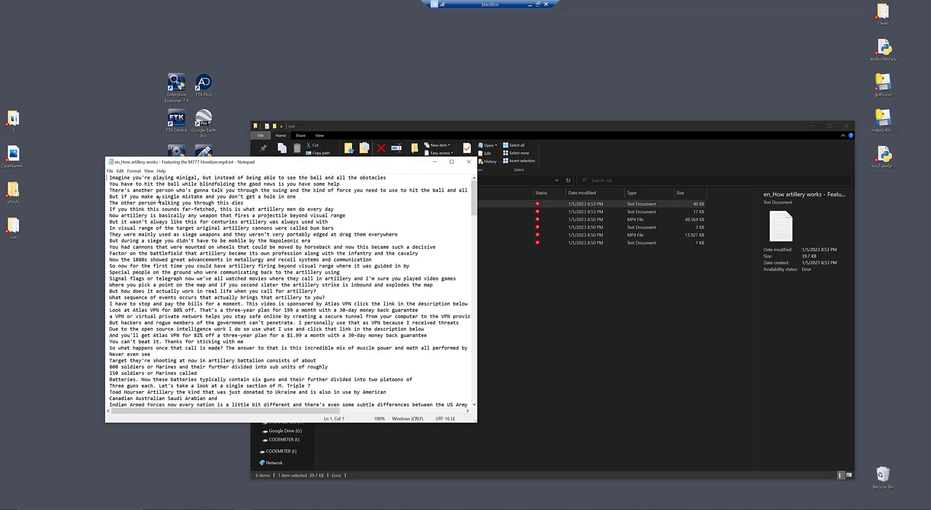
pyautogui.scroll(-20, 135, 248)
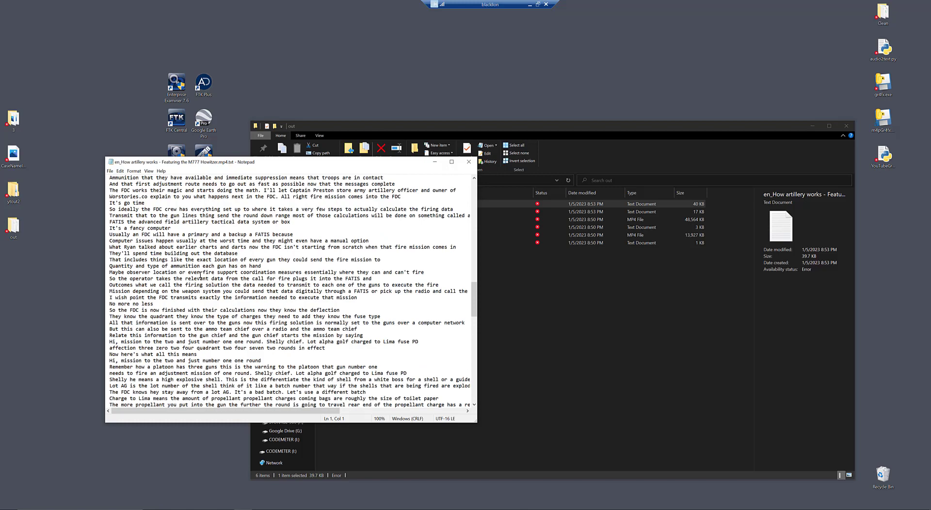
pyautogui.scroll(-15, 198, 275)
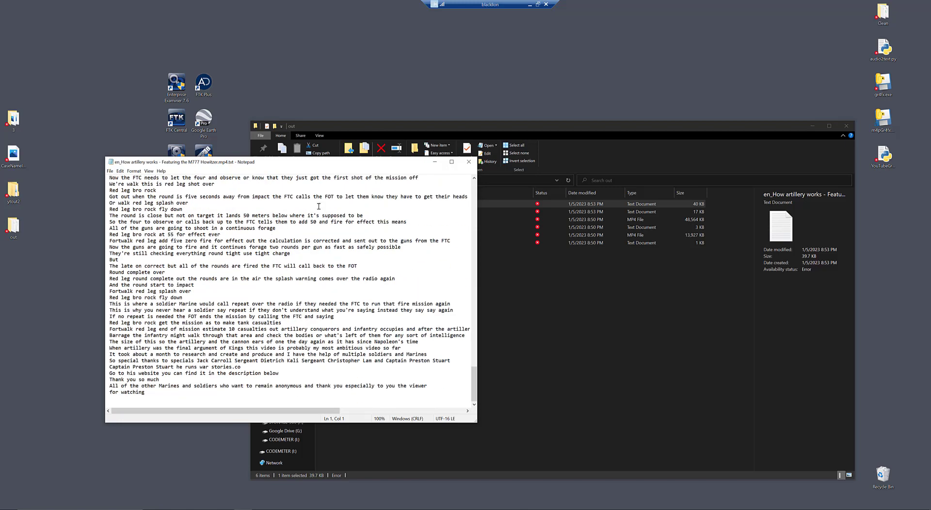
pyautogui.click(469, 162)
pyautogui.click(478, 335)
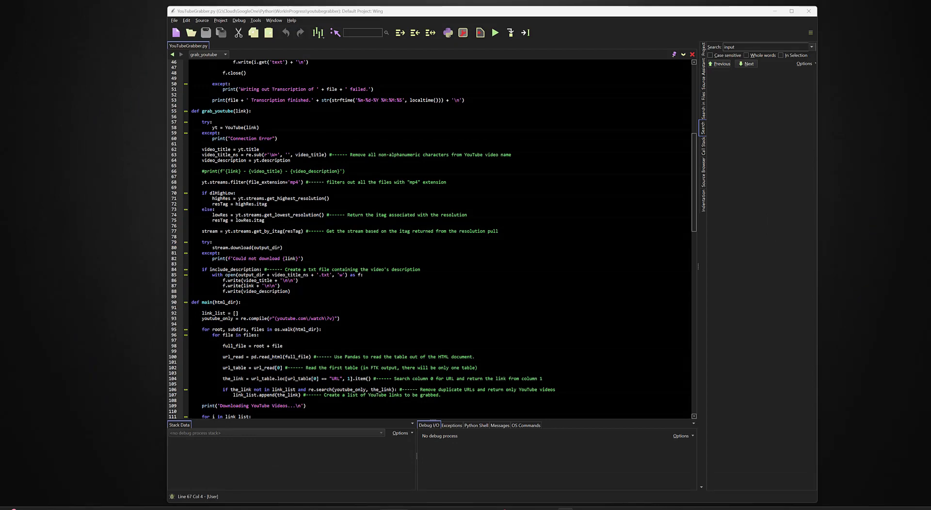
# - In Wing, examine the pytube import at the start of YouTubeGrabber.py and the YouTube call in grab_youtube
pyautogui.moveTo(693, 150); pyautogui.dragTo(689, 76)
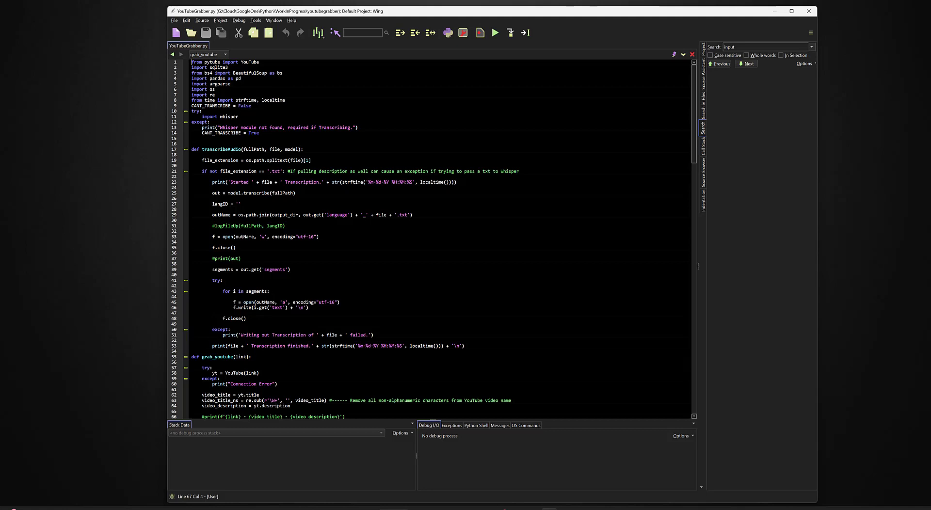
pyautogui.moveTo(192, 62); pyautogui.dragTo(260, 62)
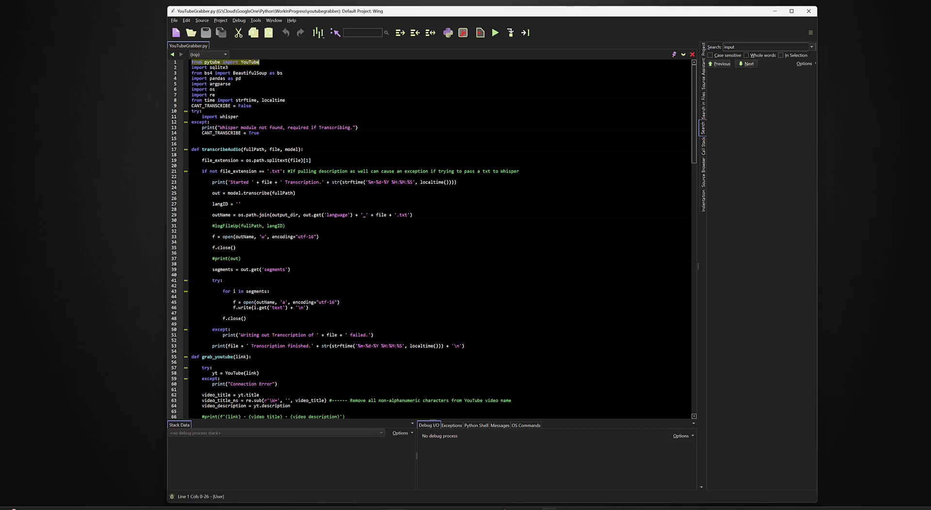
pyautogui.click(231, 84)
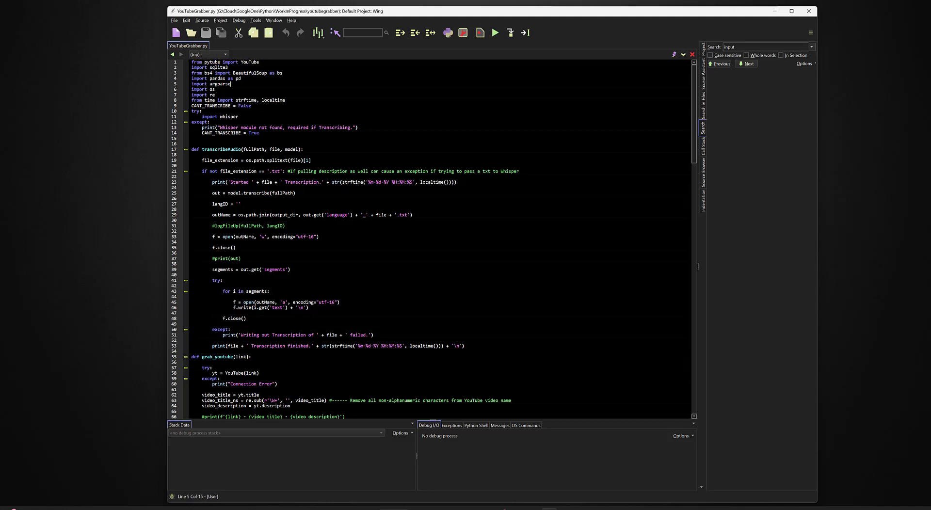
pyautogui.moveTo(194, 62); pyautogui.dragTo(240, 63)
pyautogui.click(241, 78)
pyautogui.scroll(-6, 241, 78)
pyautogui.scroll(-10, 227, 111)
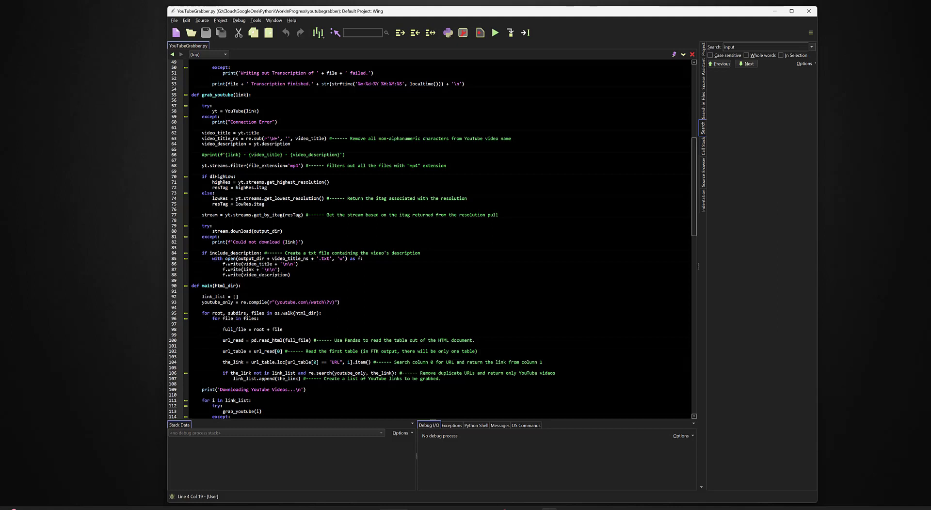
pyautogui.moveTo(225, 111); pyautogui.dragTo(244, 111)
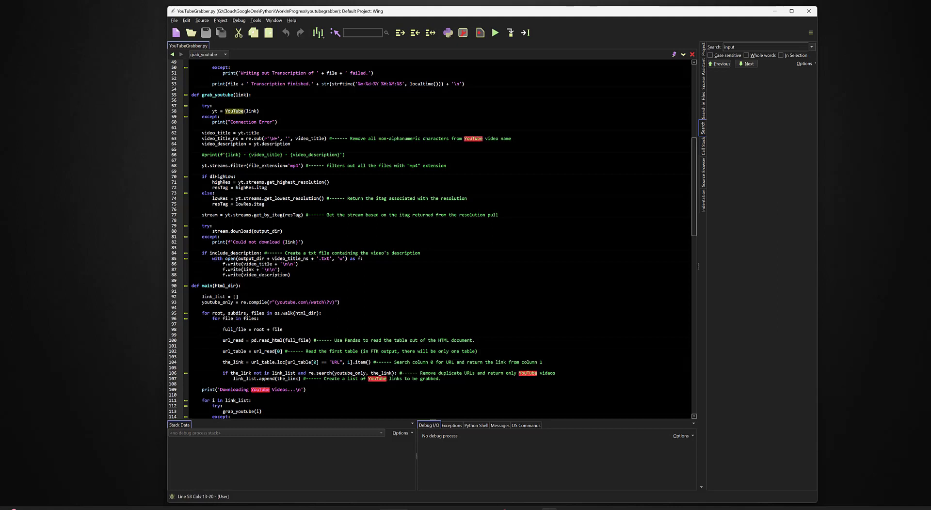
# - Examine the yt object created from the link in grab_youtube and the streams filter for the mp4 file extension
pyautogui.doubleClick(252, 111)
pyautogui.click(215, 106)
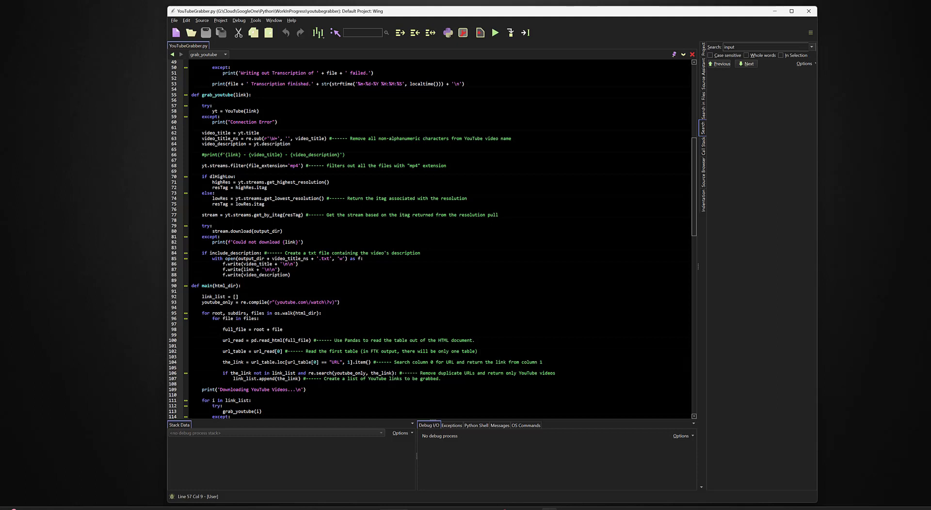
pyautogui.doubleClick(215, 111)
pyautogui.moveTo(202, 165); pyautogui.dragTo(281, 165)
pyautogui.click(294, 166)
pyautogui.click(295, 165)
pyautogui.moveTo(288, 165); pyautogui.dragTo(303, 165)
# - Examine the dlHighLow condition that chooses between the highest and lowest resolution stream and stores its itag in resTag
pyautogui.moveTo(202, 177); pyautogui.dragTo(192, 210)
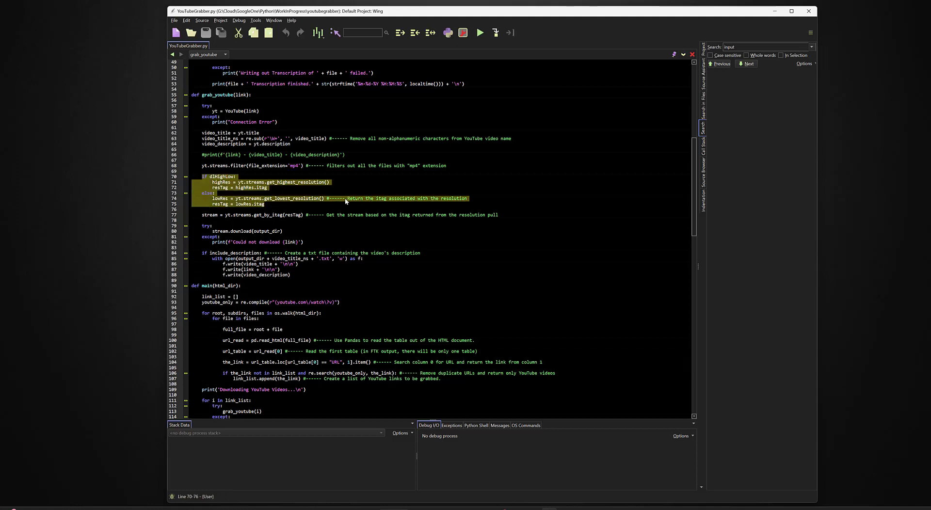
pyautogui.click(267, 187)
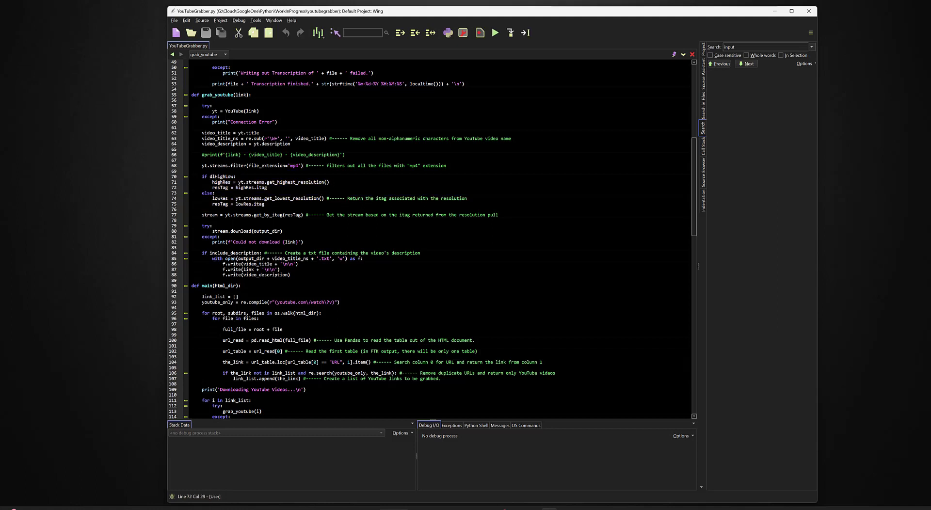
pyautogui.click(213, 198)
pyautogui.doubleClick(220, 198)
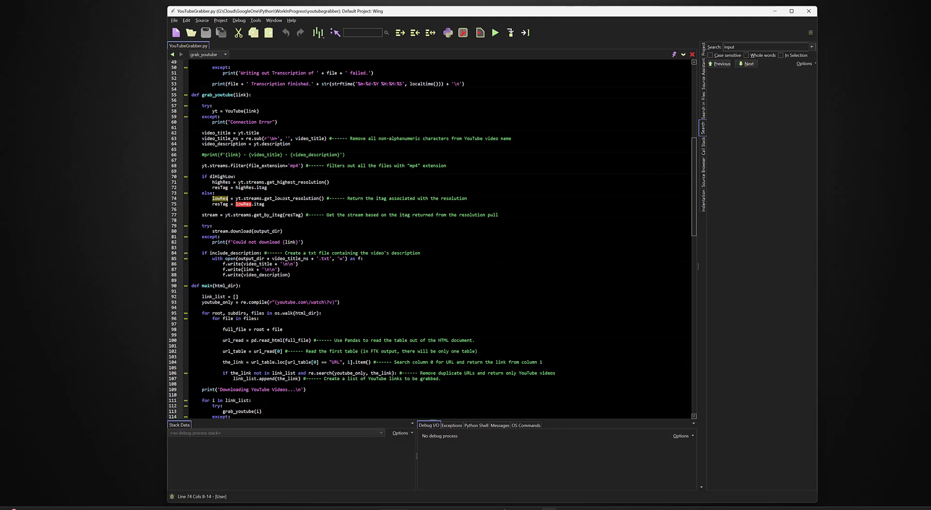
pyautogui.moveTo(213, 181); pyautogui.dragTo(256, 182)
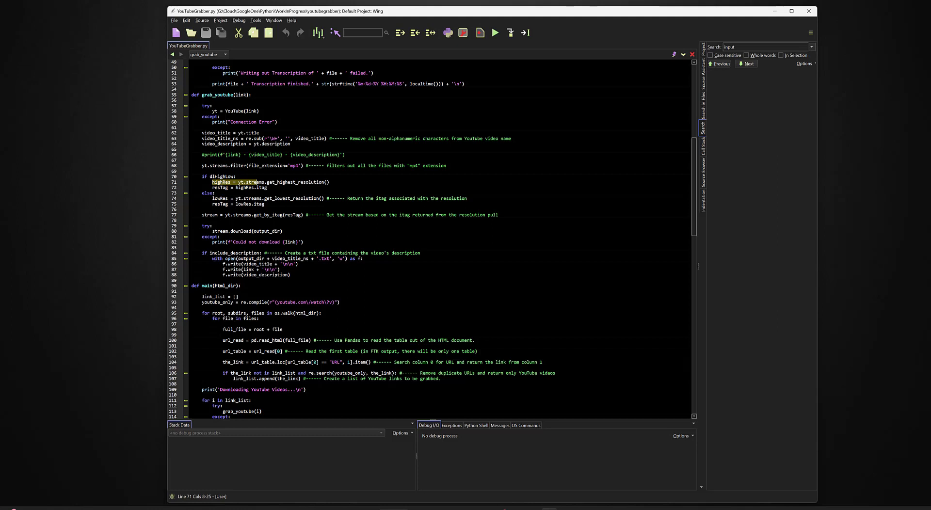
# - Examine how the stream is fetched with get_by_itag(resTag) and saved by stream.download(output_dir)
pyautogui.doubleClick(276, 215)
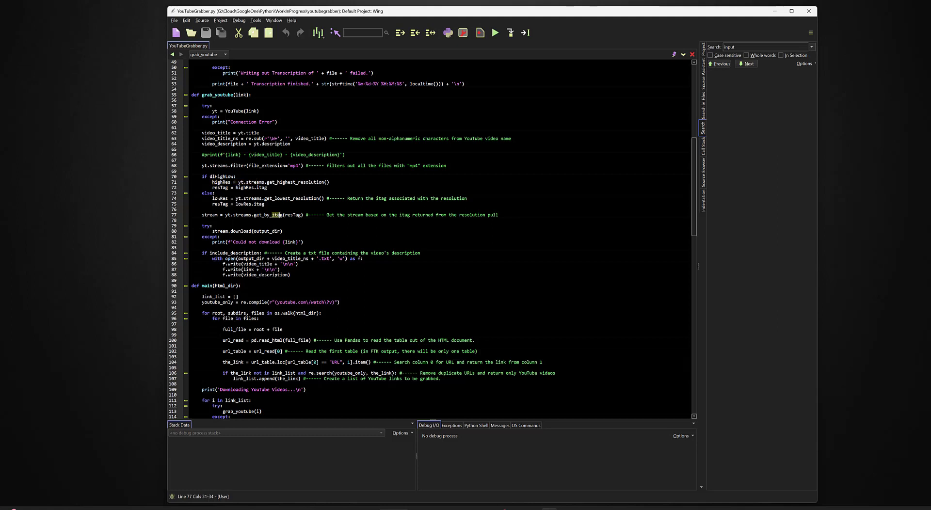
pyautogui.click(291, 215)
pyautogui.moveTo(221, 214); pyautogui.dragTo(283, 215)
pyautogui.click(298, 215)
pyautogui.doubleClick(209, 215)
pyautogui.moveTo(230, 231); pyautogui.dragTo(282, 232)
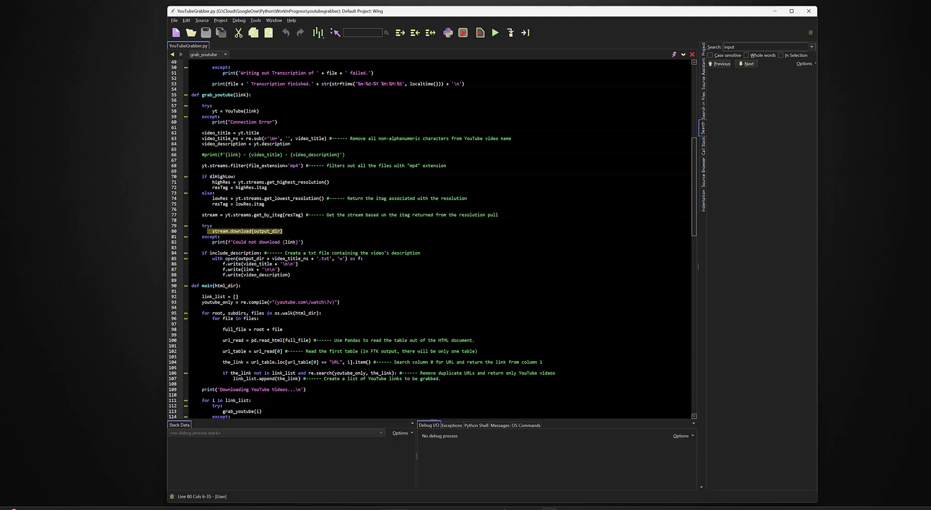
pyautogui.click(202, 221)
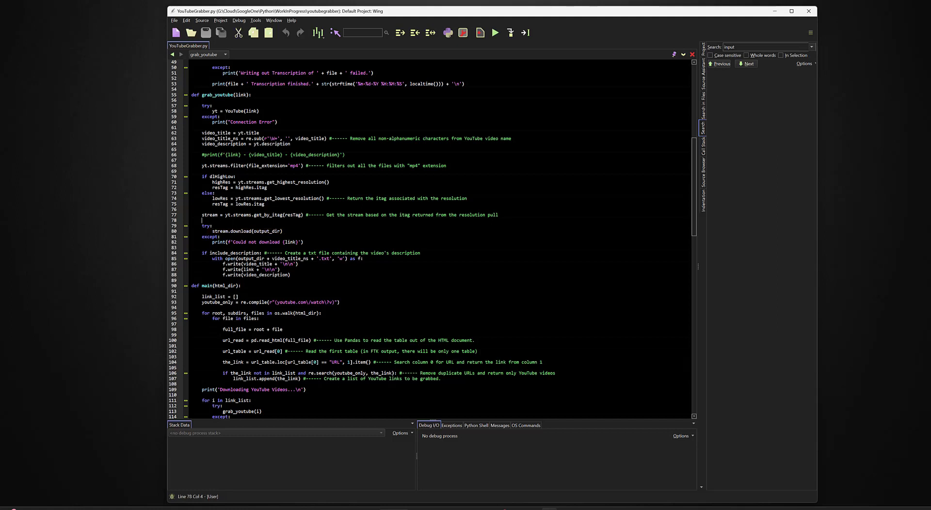
# - Review the essential pytube lines in grab_youtube in order, from the YouTube(link) call through mp4 filtering and itag selection to the download
pyautogui.moveTo(207, 111); pyautogui.dragTo(261, 111)
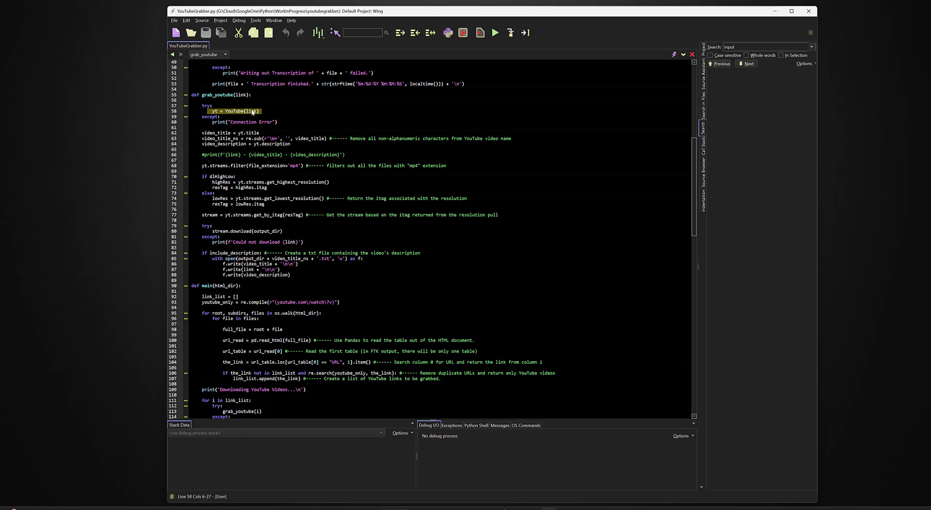
pyautogui.moveTo(200, 165); pyautogui.dragTo(308, 165)
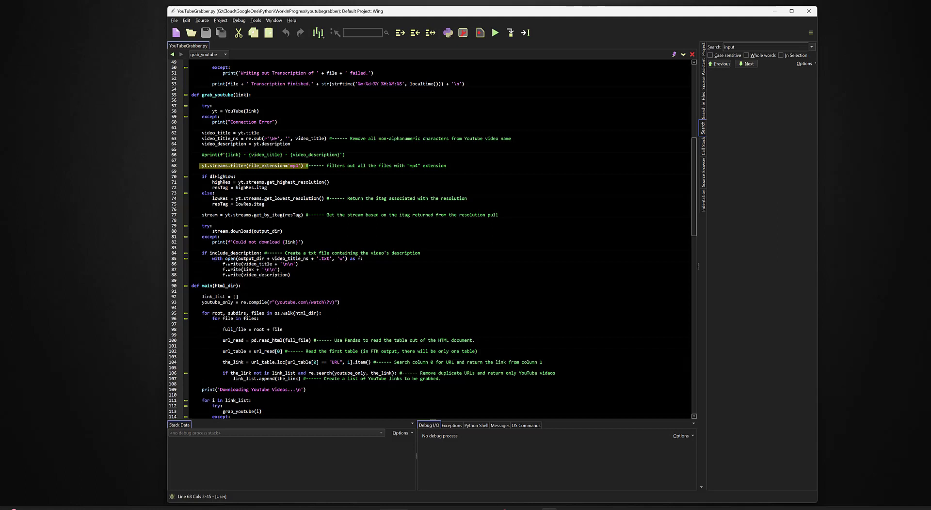
pyautogui.moveTo(220, 215); pyautogui.dragTo(306, 214)
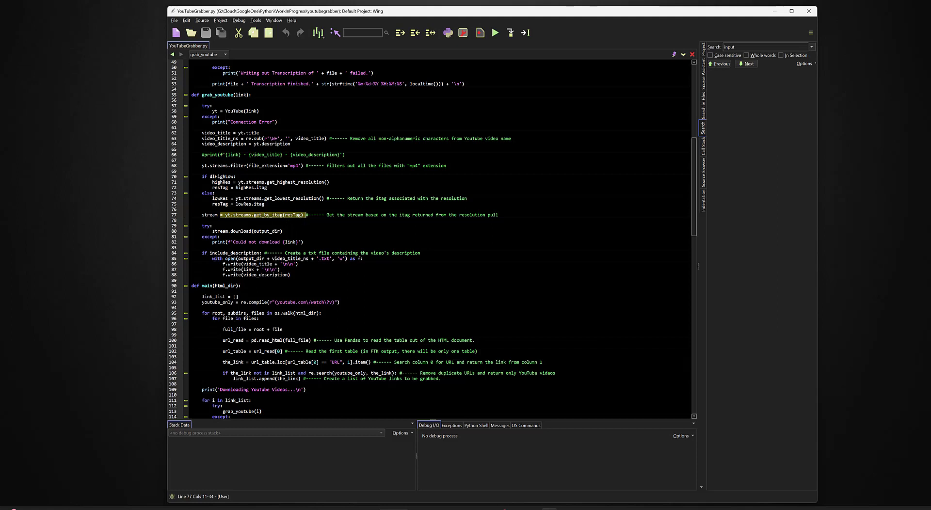
pyautogui.moveTo(282, 231); pyautogui.dragTo(205, 231)
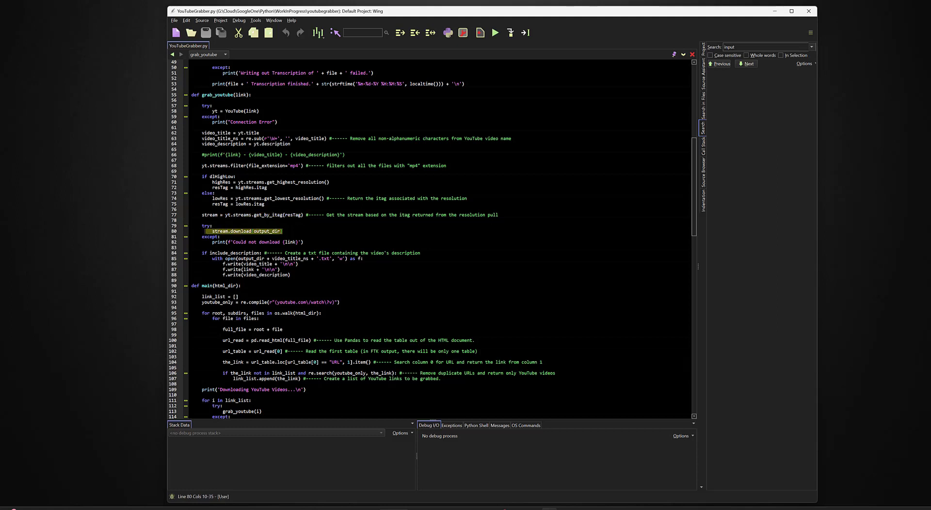